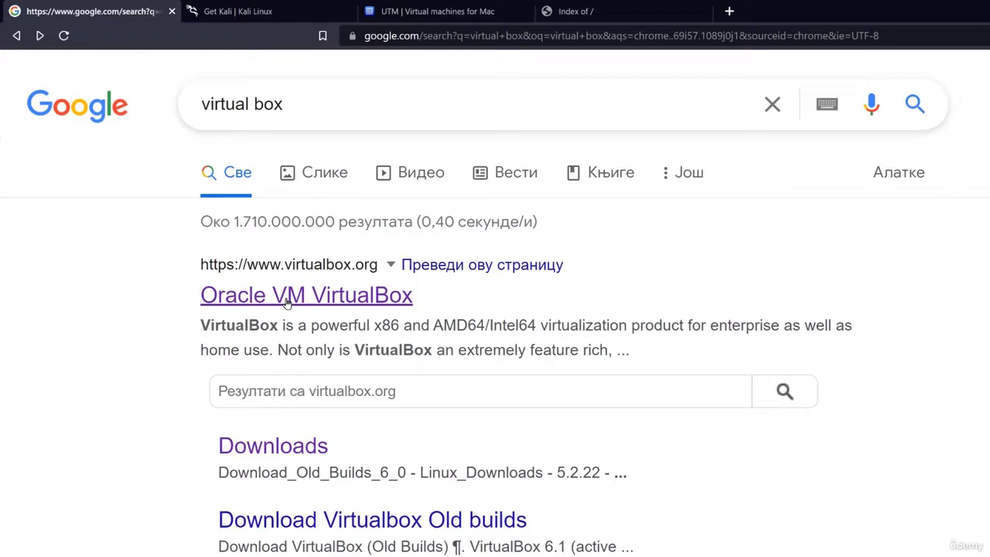
Open the Oracle VM VirtualBox website from the search results and go to its VirtualBox 6.1 download page.
left_click(287, 302)
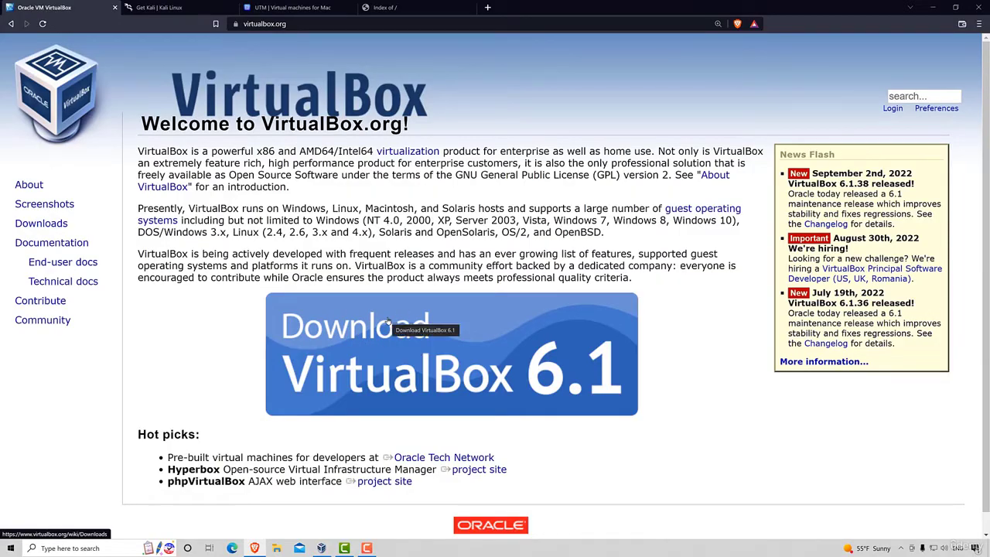
left_click(450, 319)
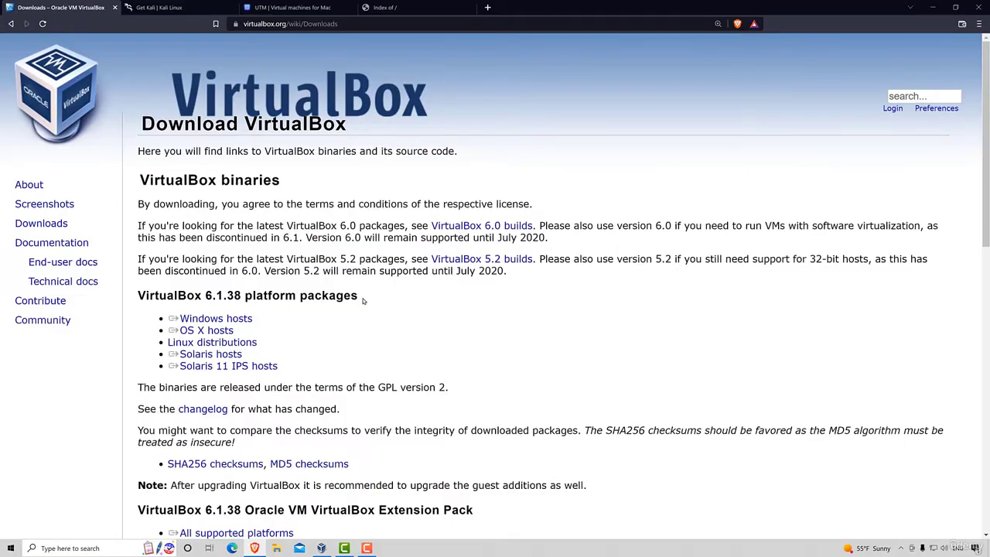
Go through the VirtualBox 6.1.38 platform packages for the different host operating systems, ending on the Windows hosts package.
triple_click(212, 342)
triple_click(216, 318)
triple_click(200, 367)
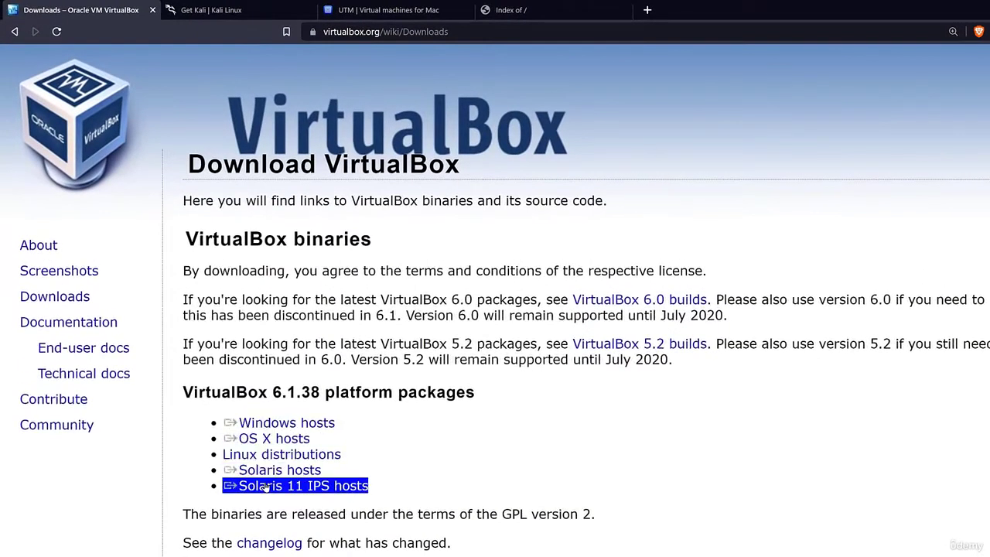
triple_click(267, 456)
triple_click(267, 423)
triple_click(263, 438)
triple_click(267, 458)
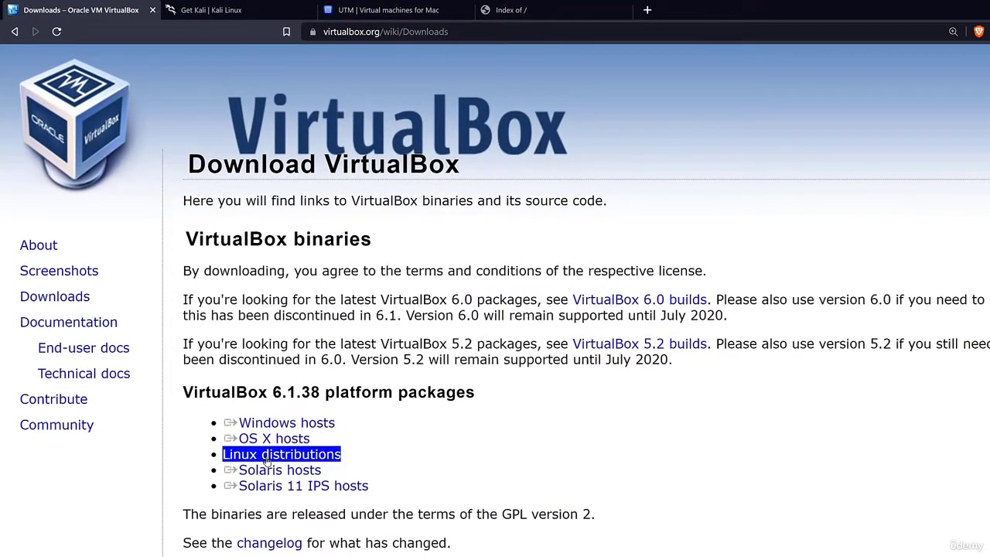
triple_click(267, 487)
left_click(387, 440)
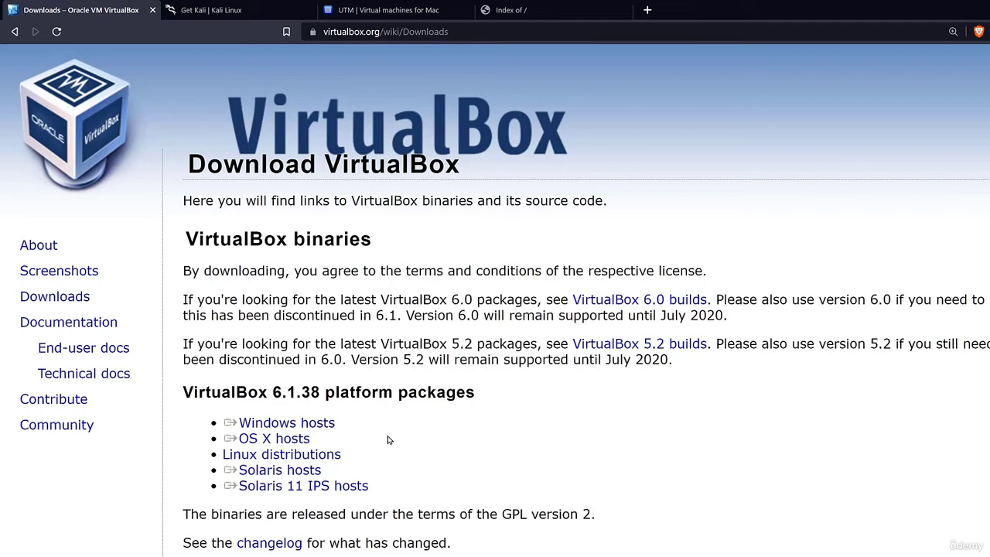
triple_click(262, 438)
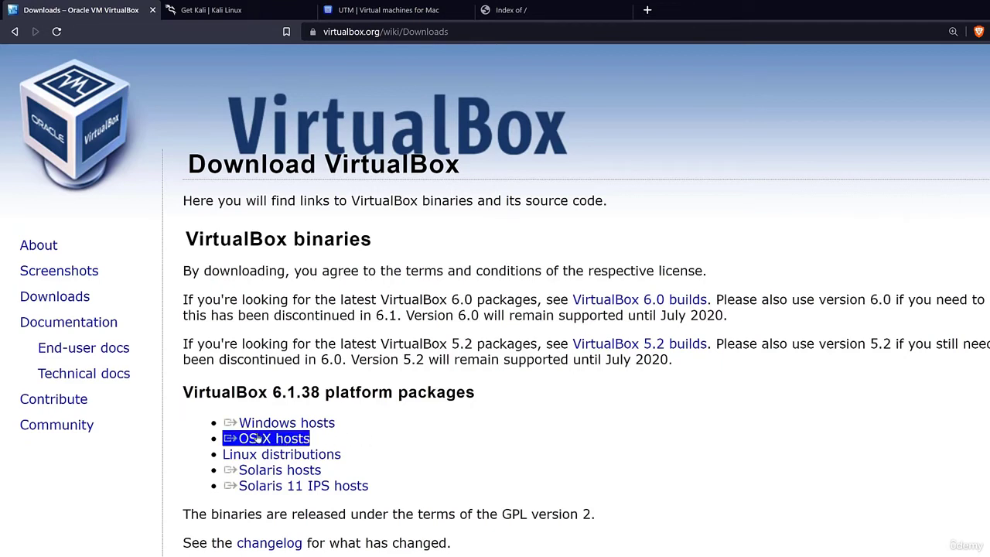
triple_click(241, 424)
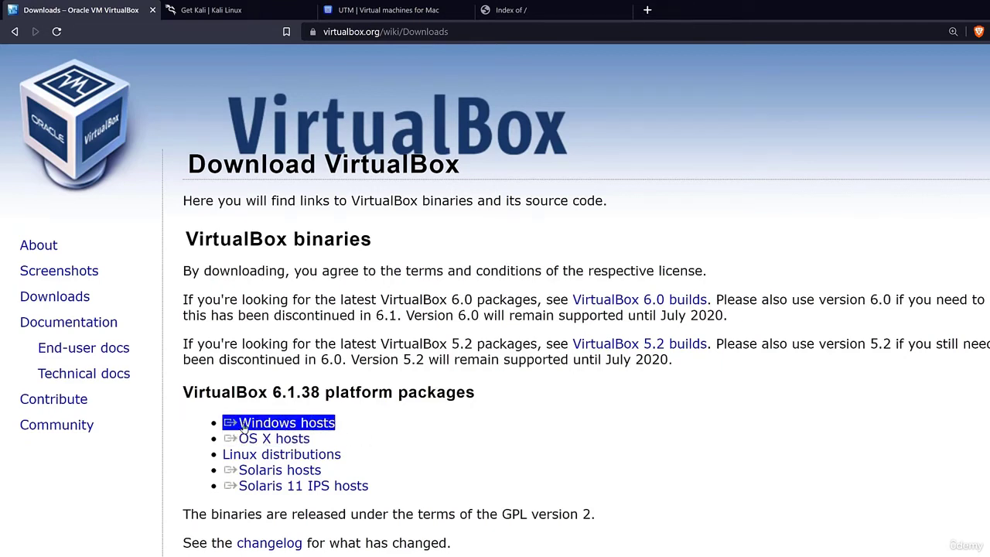
left_click(340, 427)
triple_click(267, 439)
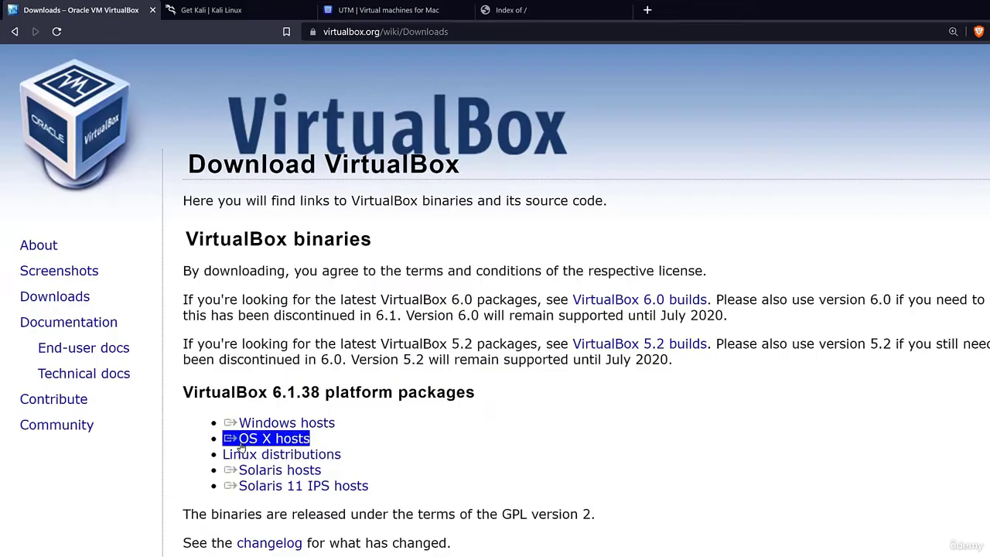
left_click(326, 441)
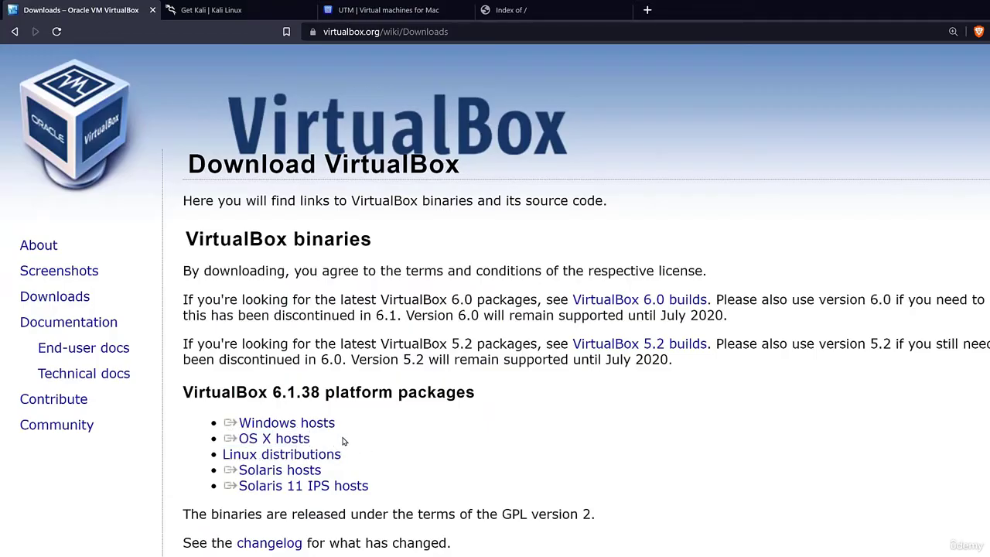
triple_click(325, 455)
left_click(214, 457)
triple_click(214, 462)
left_click(412, 455)
triple_click(309, 423)
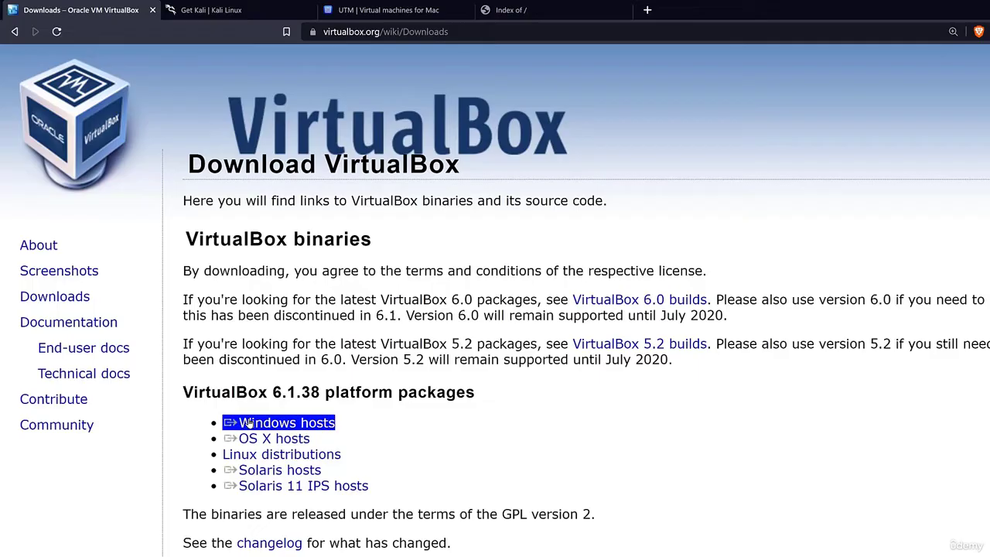
left_click(243, 423)
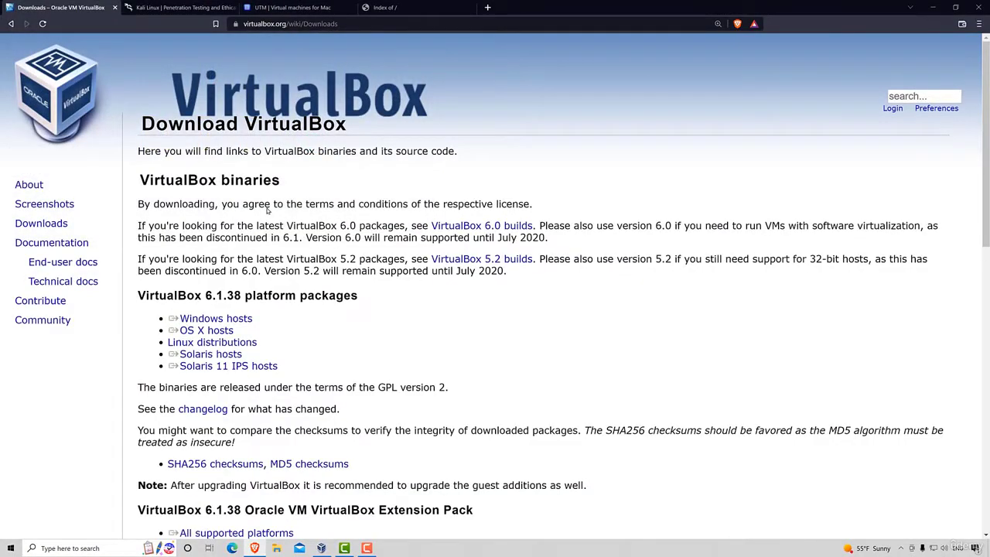
Switch to the Kali Linux website, open its download page and show the Kali Linux 2022.3 installer images.
left_click(182, 7)
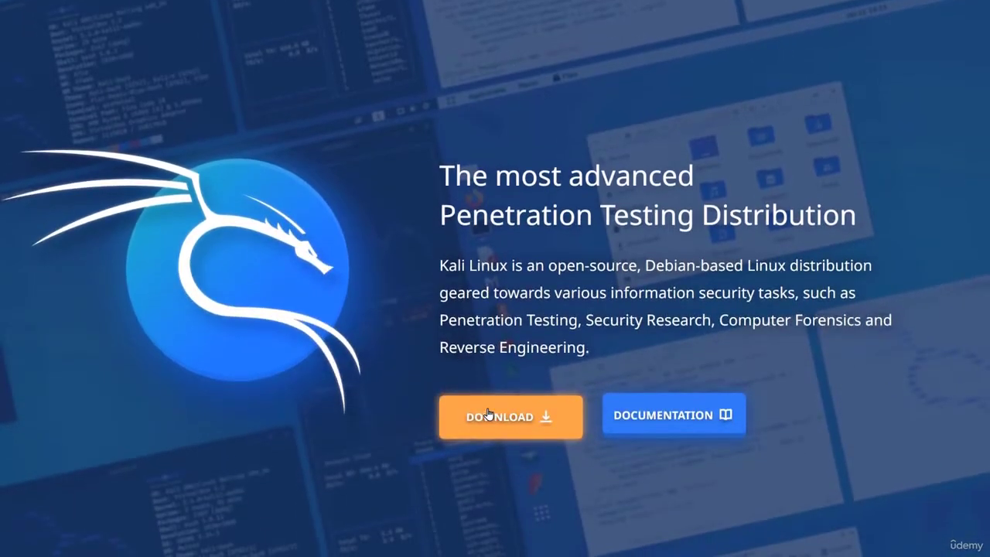
left_click(488, 415)
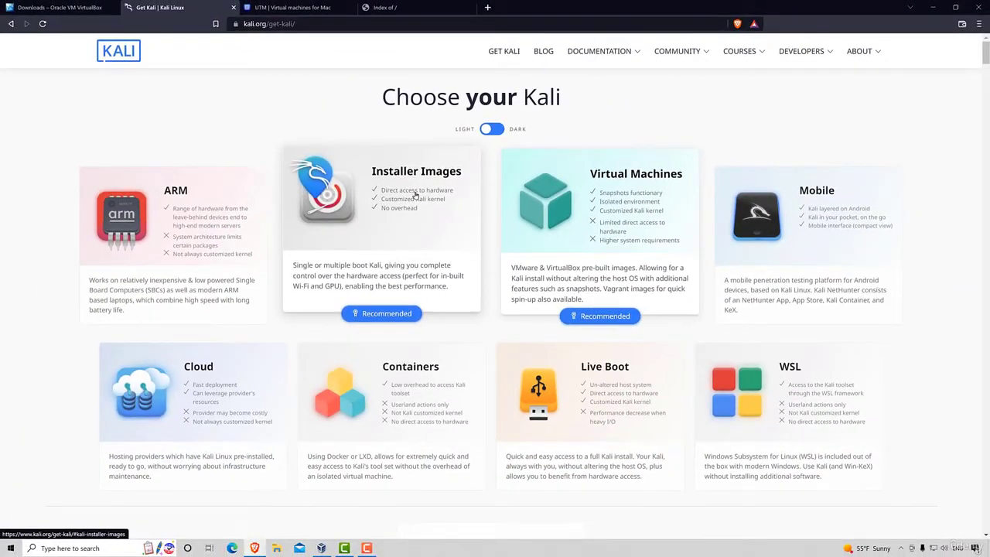
left_click(416, 195)
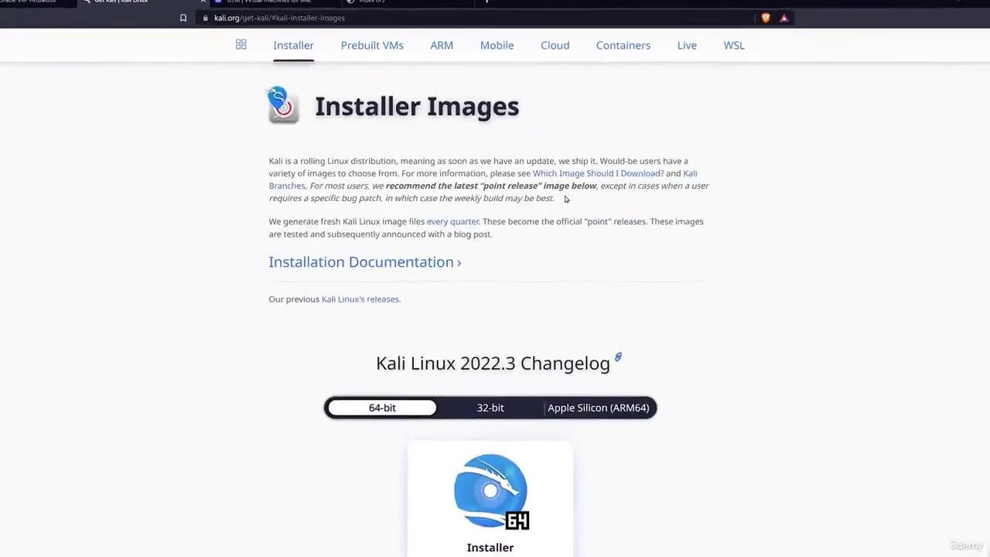
scroll(597, 198, "down", 5)
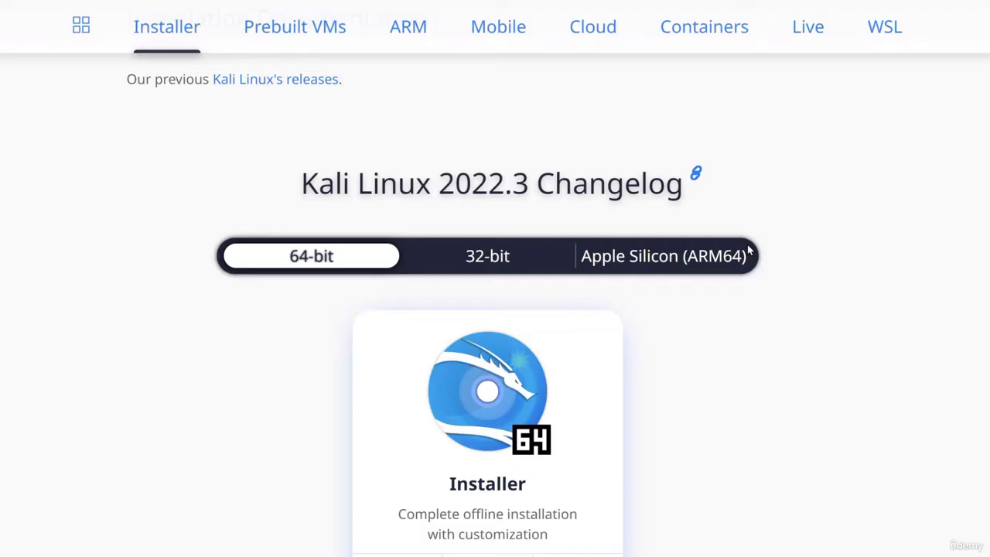
scroll(805, 310, "down", 2)
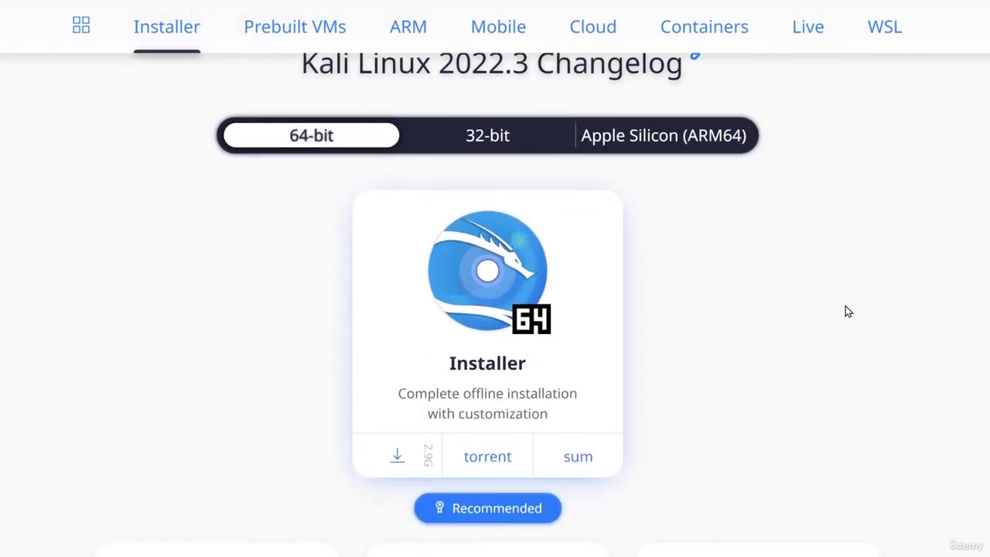
scroll(843, 308, "up", 2)
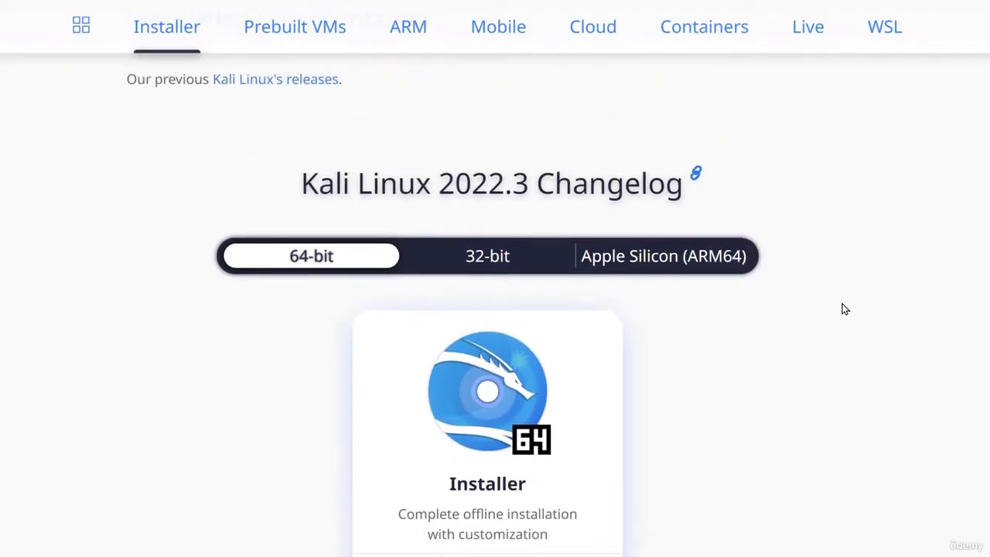
Start downloading the recommended 64-bit Kali Linux 2022.3 installer image and cancel saving the file.
left_click(492, 409)
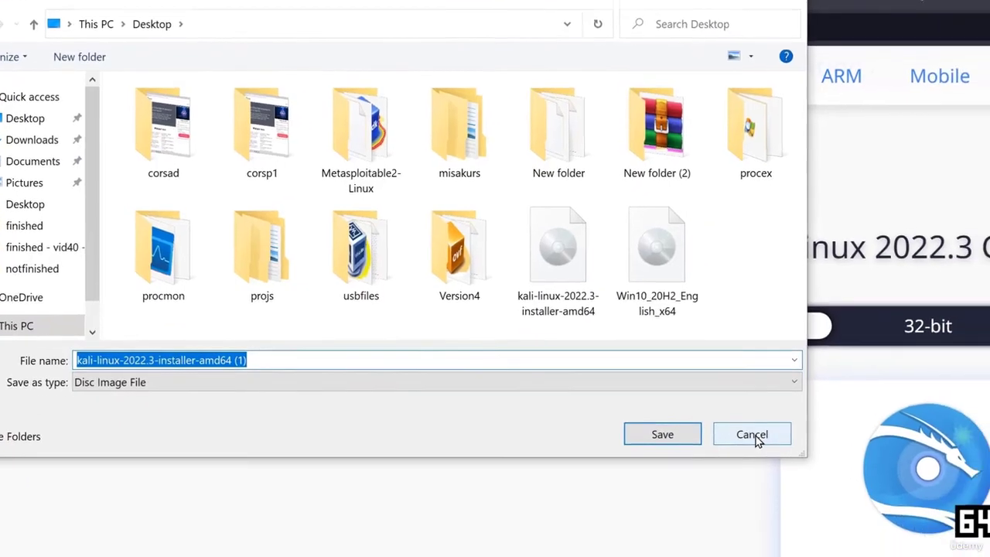
left_click(806, 459)
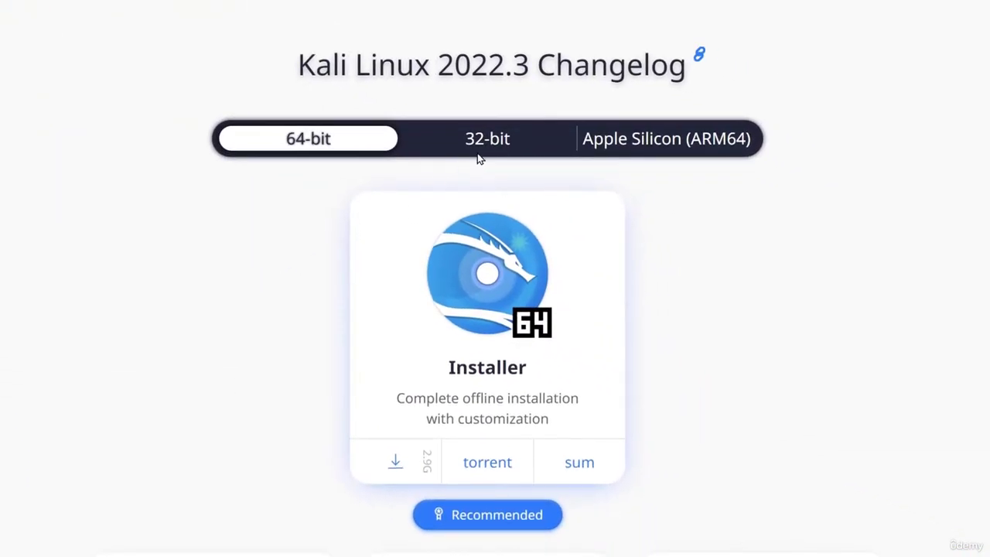
Compare the 32-bit and Apple Silicon (ARM64) Kali Linux 2022.3 installer images and return to the 64-bit ones.
left_click(487, 139)
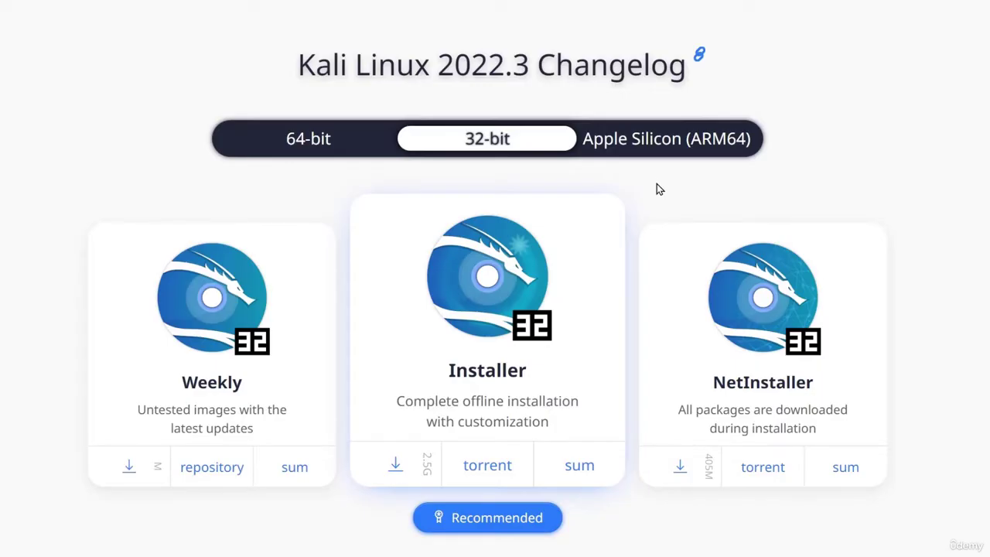
left_click(641, 145)
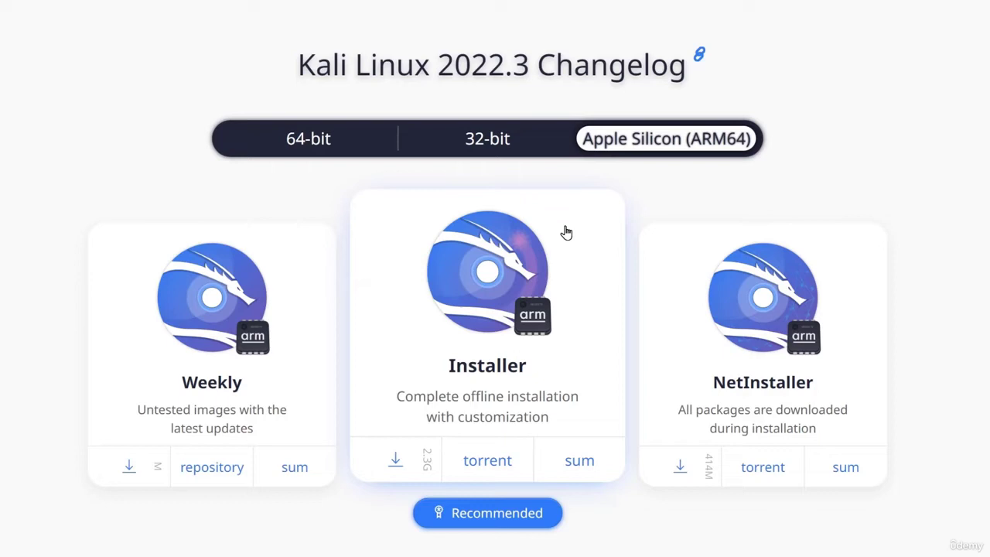
left_click(300, 143)
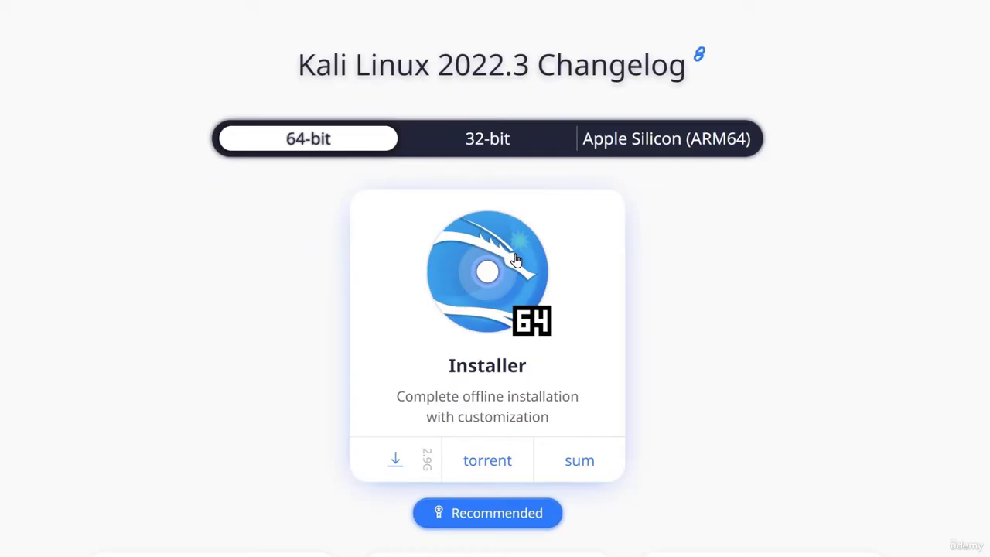
Show the Apple Silicon (ARM64) installer images, visit the UTM virtual machines for Mac page and return to the Kali images.
left_click(665, 140)
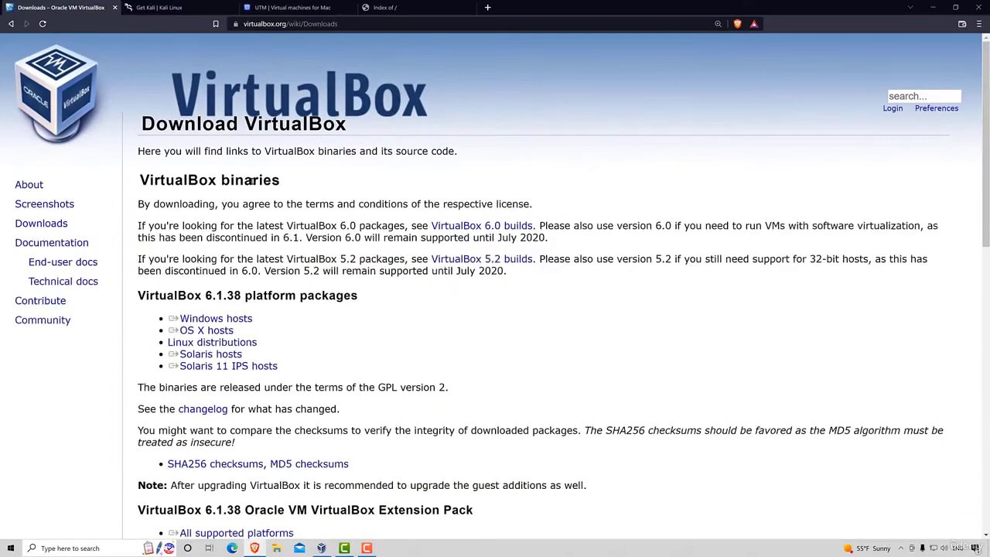
left_click(317, 6)
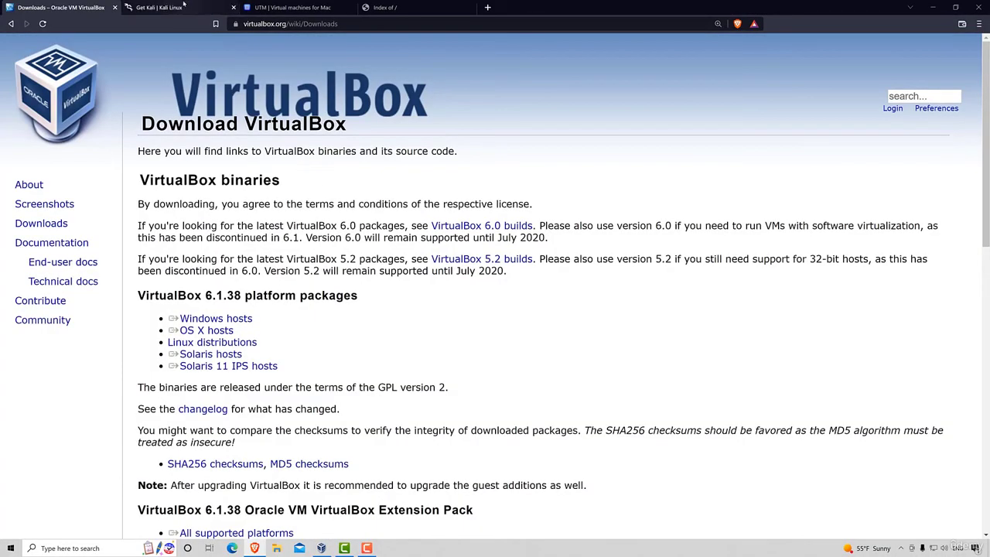
left_click(158, 7)
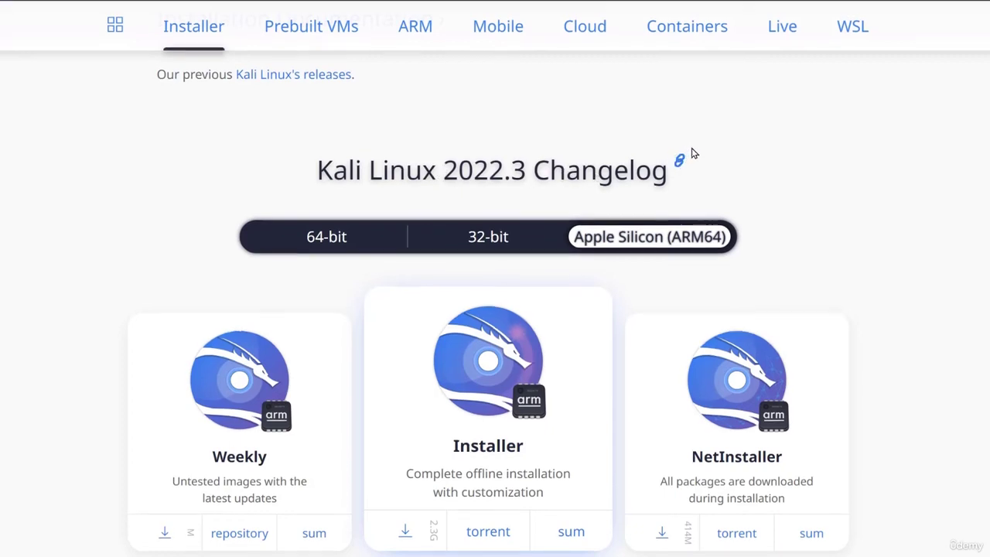
Open the base-images directory on old.kali.org and look through the older Kali releases.
left_click(357, 8)
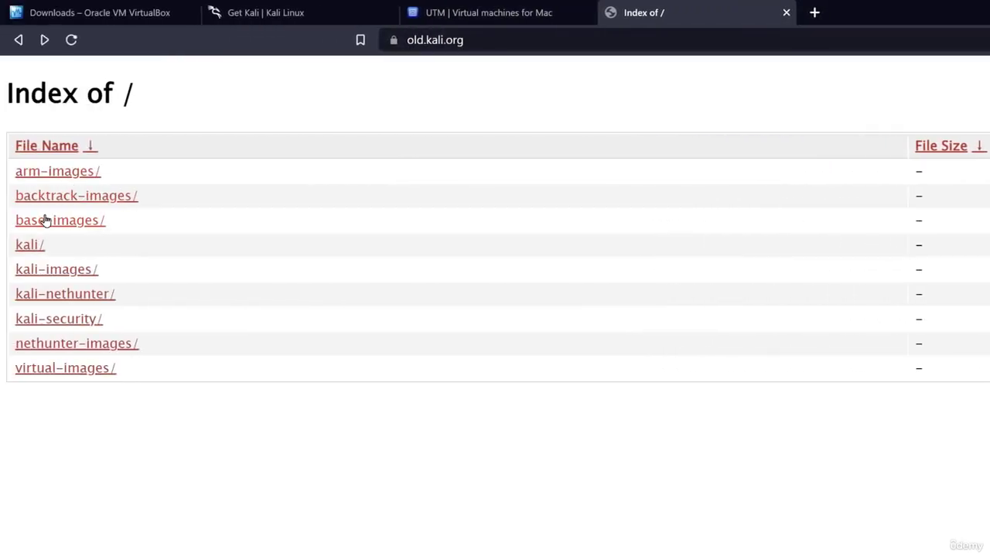
left_click(44, 222)
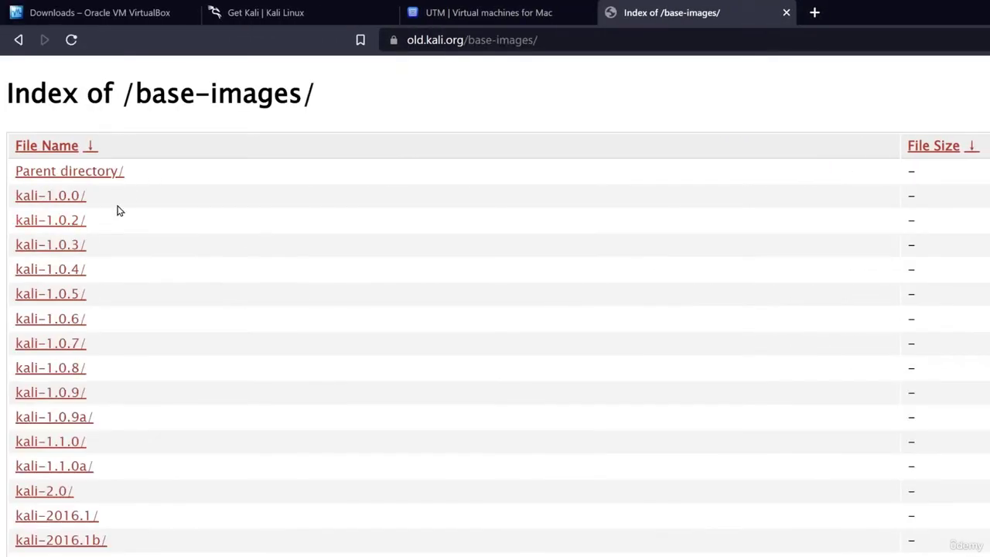
scroll(108, 348, "down", 5)
scroll(89, 448, "down", 4)
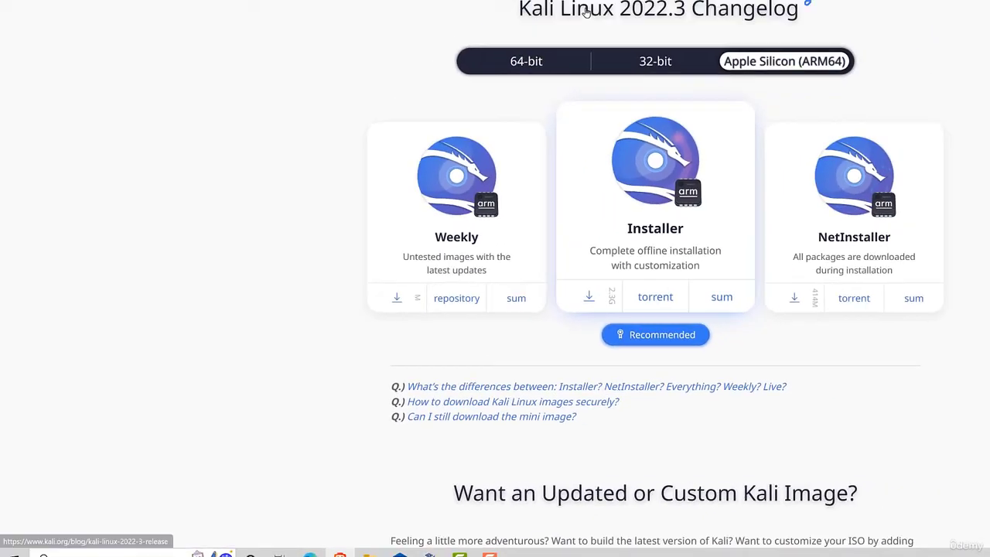
Return to the Kali Linux 2022.3 installer images and select the 64-bit version.
left_click(393, 173)
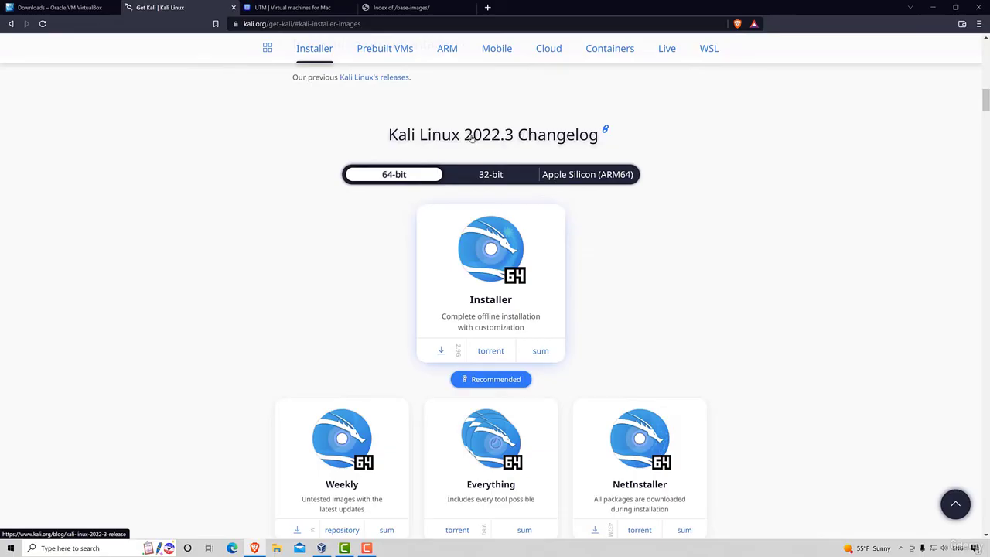